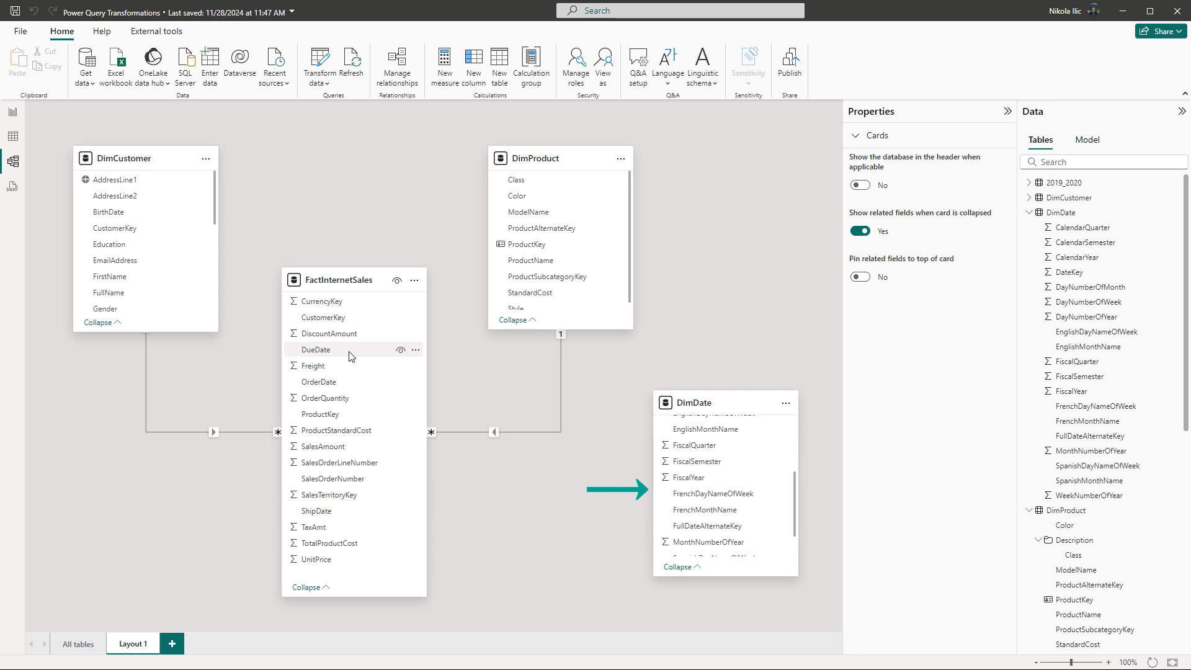
# Create a relationship from FullDateAlternateKey in DimDate to OrderDate in FactInternetSales.
pyautogui.scroll(1, 349, 351)
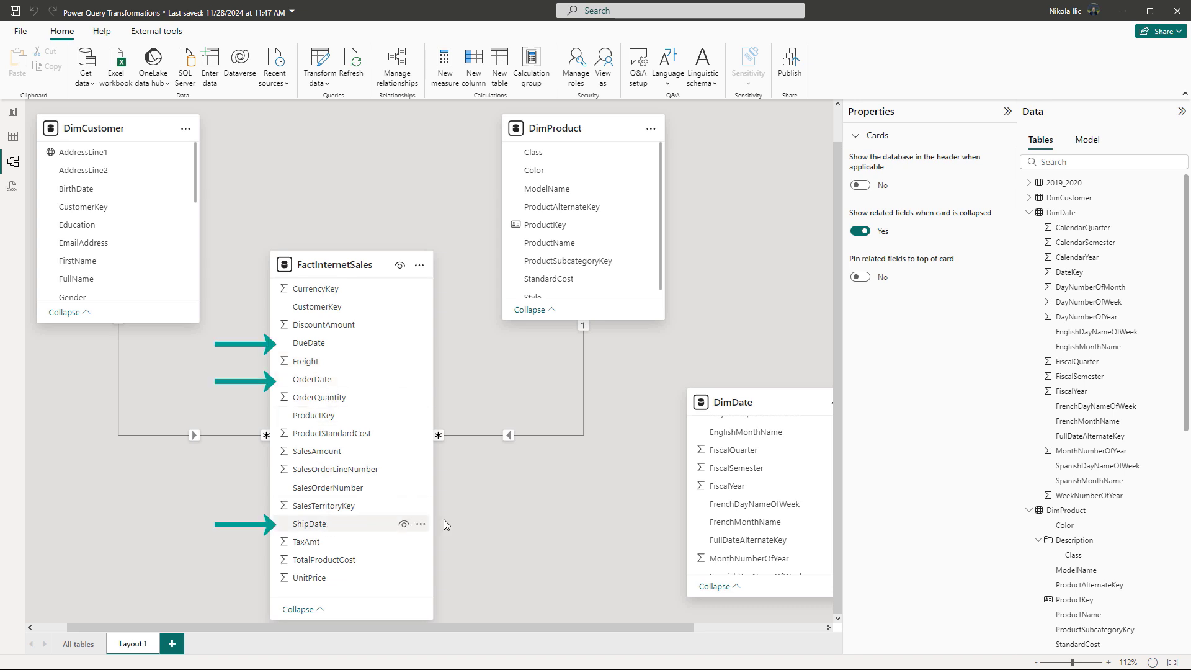
pyautogui.scroll(-2, 744, 515)
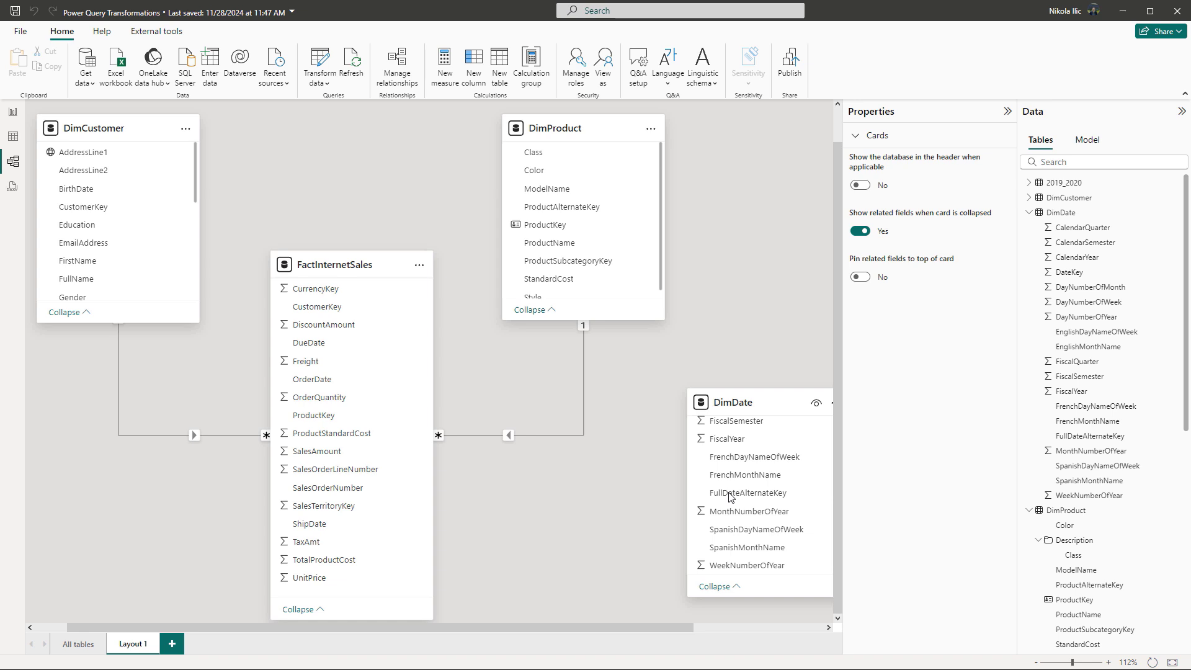
pyautogui.moveTo(730, 497); pyautogui.dragTo(381, 387)
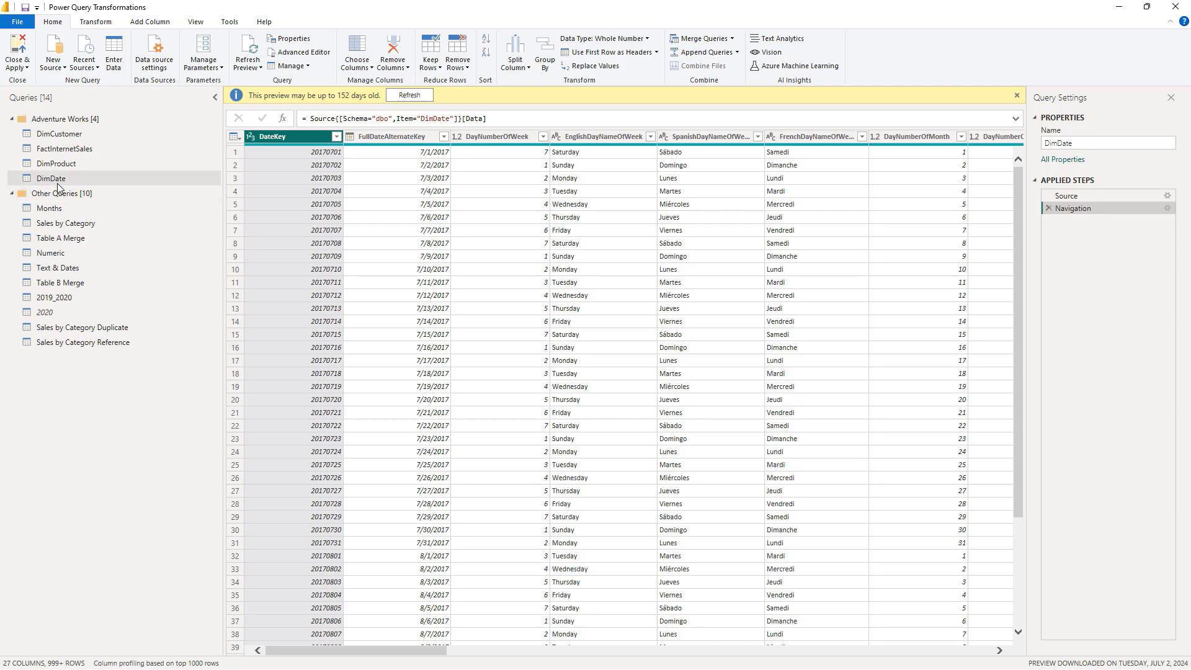
# Duplicate the DimDate query in Power Query, naming the date queries DimDate Order, DimDate Due and DimDate Ship.
pyautogui.rightClick(54, 178)
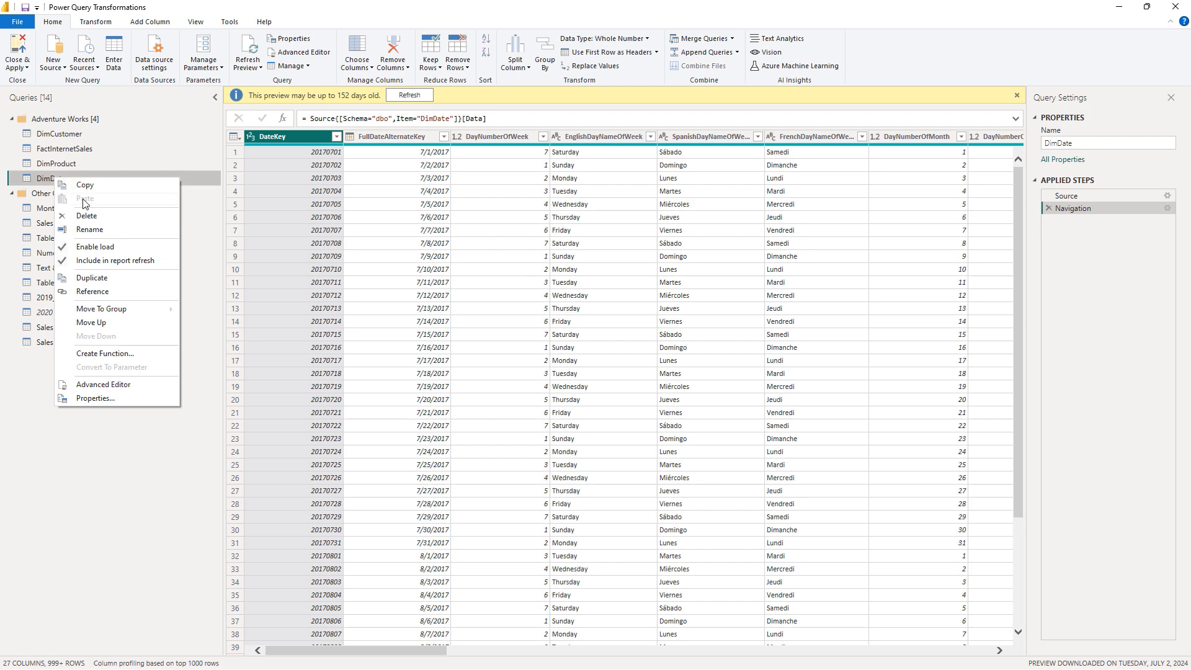
pyautogui.click(91, 277)
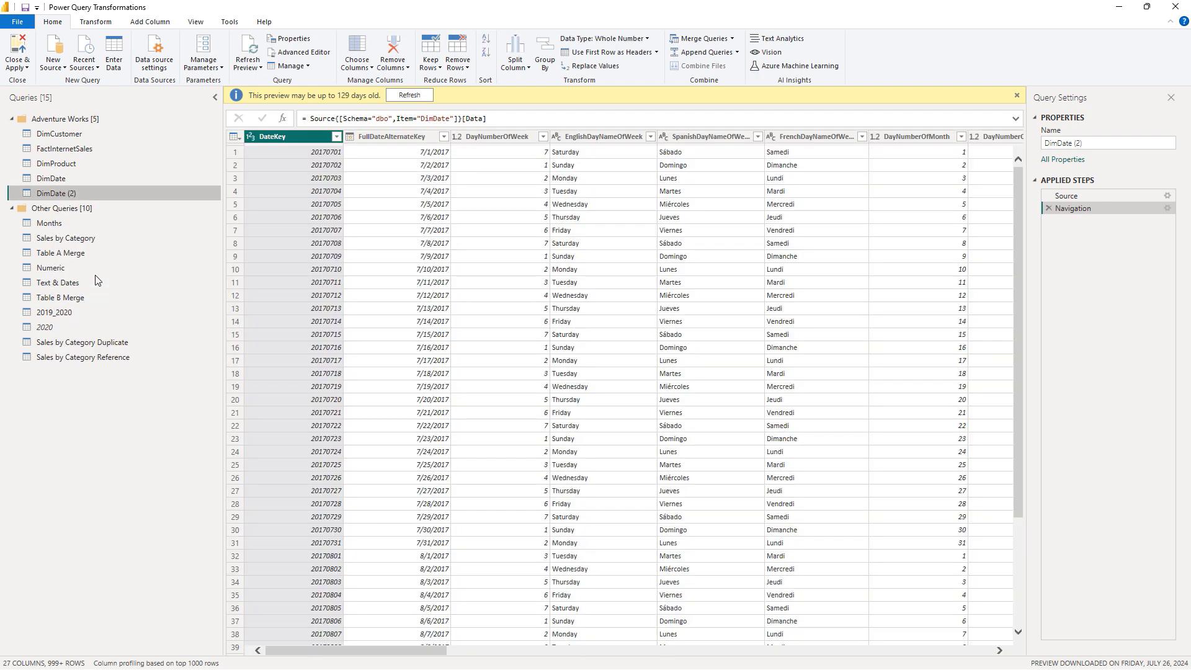
pyautogui.rightClick(74, 197)
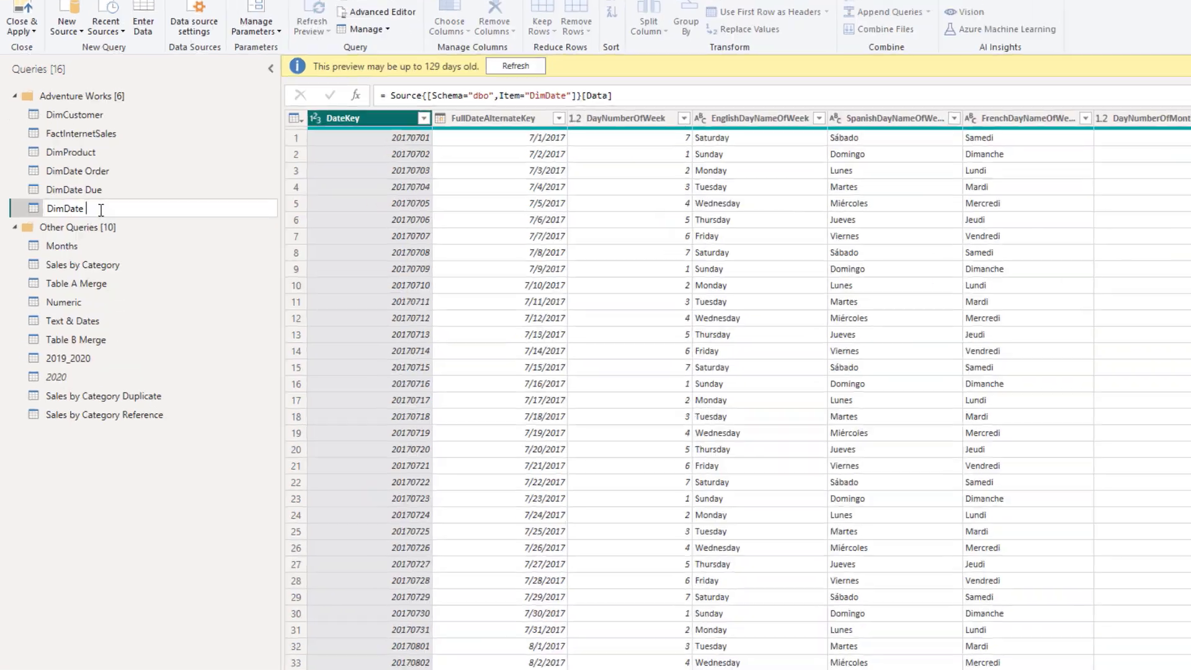
pyautogui.write('Sh')
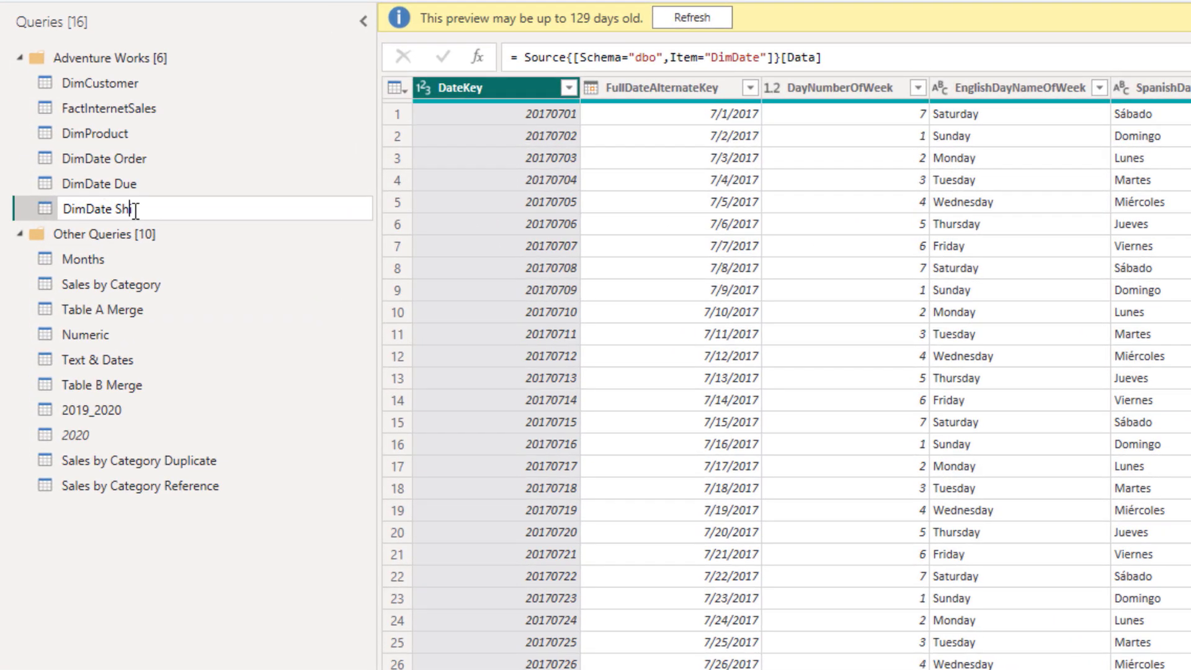
pyautogui.write('ip')
pyautogui.press('Return')
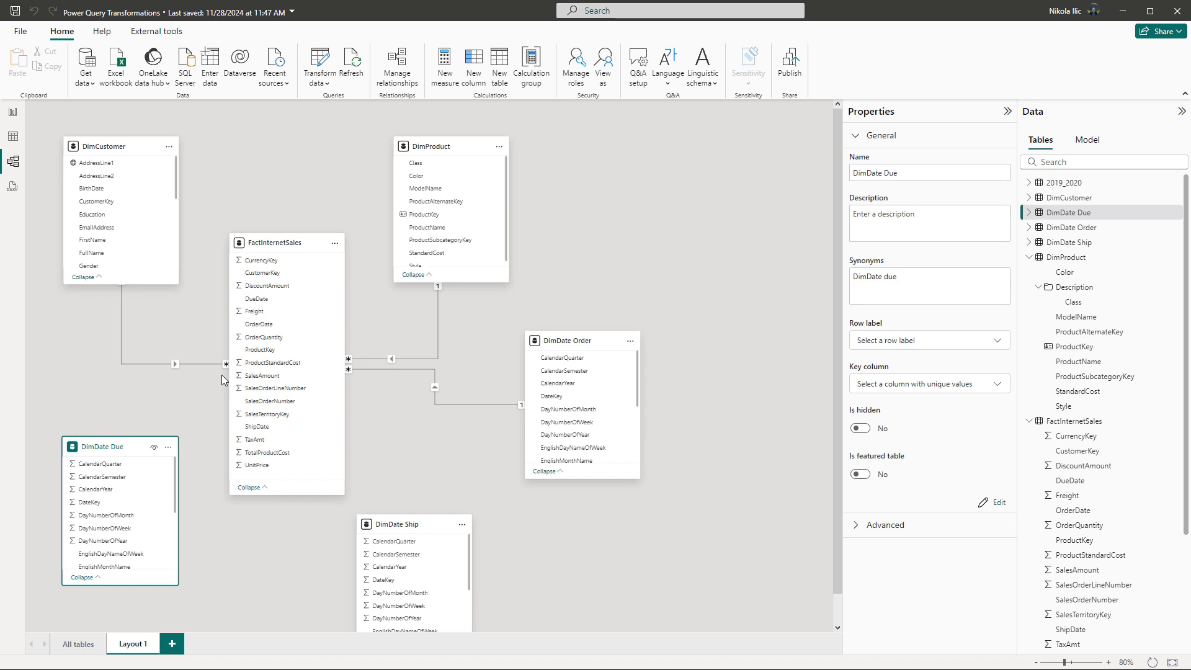
# Create an active one-to-many relationship from FullDateAlternateKey in DimDate Due to DueDate in FactInternetSales.
pyautogui.scroll(-5, 112, 521)
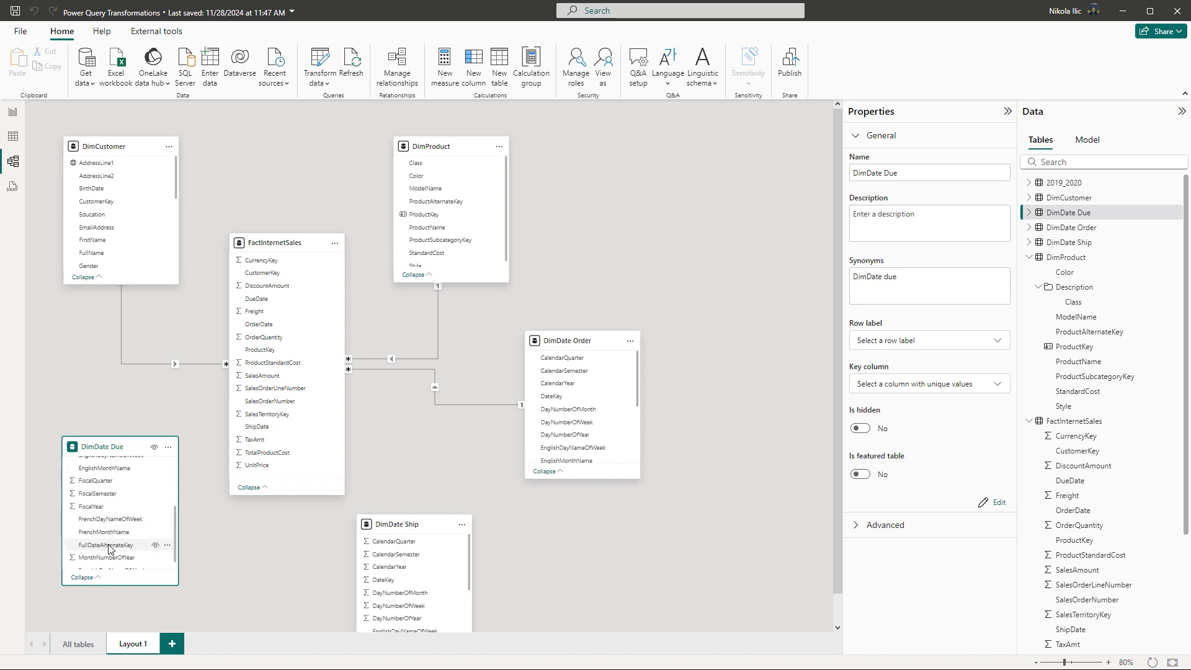
pyautogui.moveTo(109, 548); pyautogui.dragTo(273, 299)
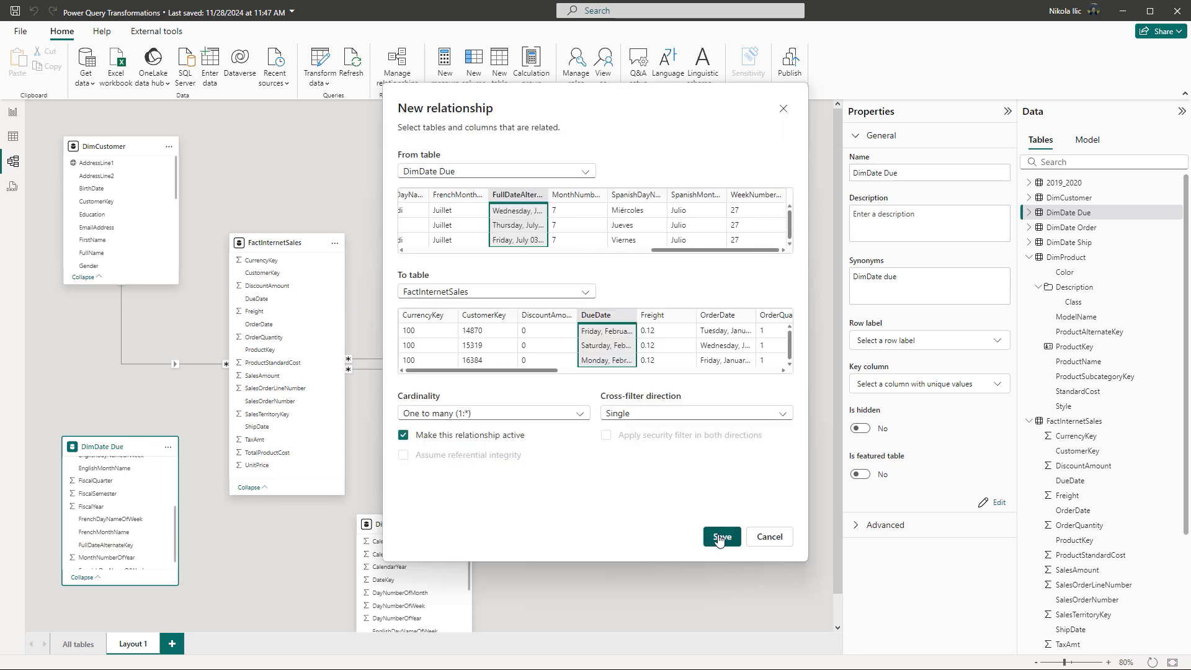
pyautogui.click(721, 538)
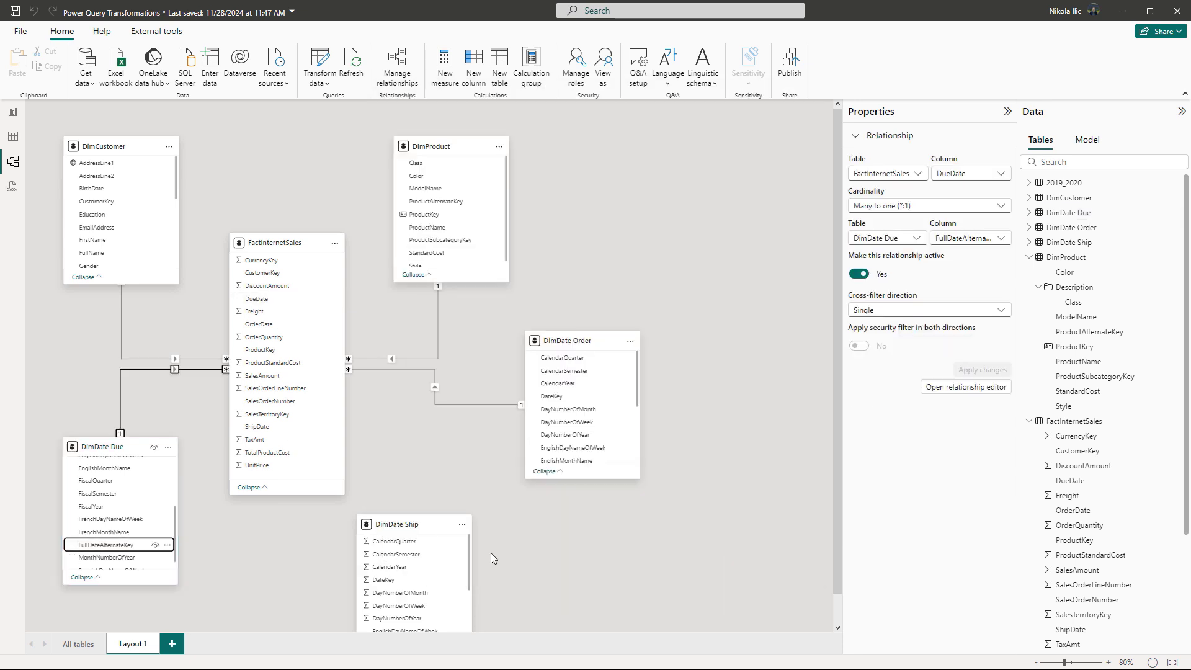
# Create an active one-to-many relationship from FullDateAlternateKey in DimDate Ship to ShipDate in FactInternetSales.
pyautogui.scroll(-3, 426, 563)
pyautogui.scroll(-1, 426, 564)
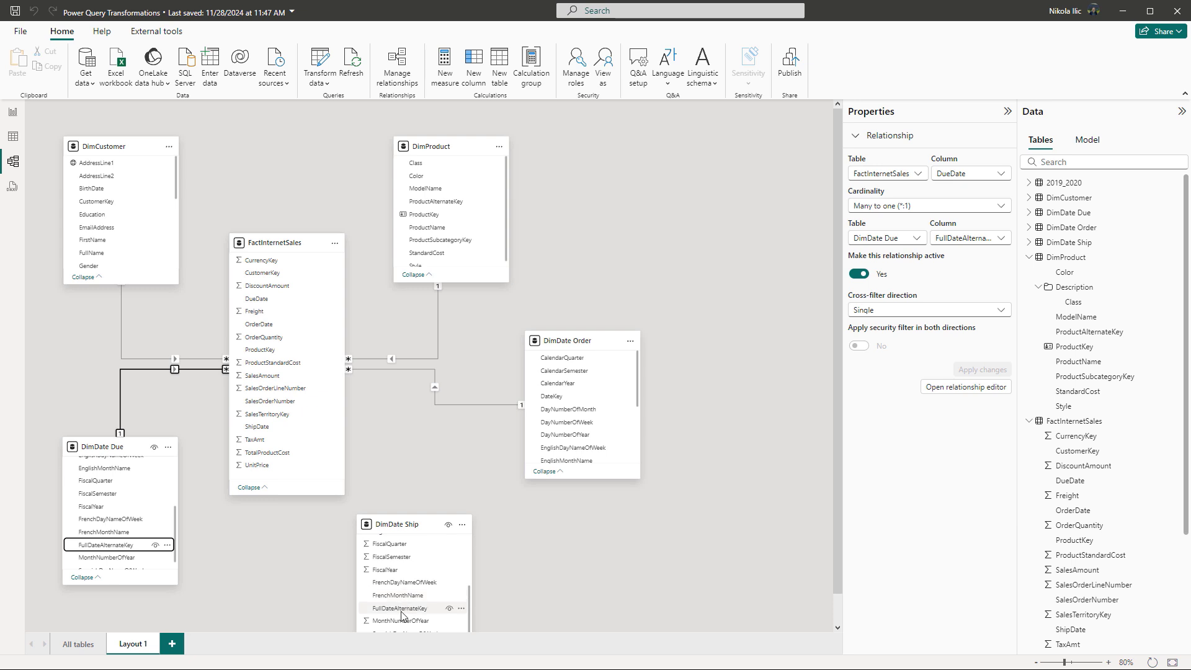
pyautogui.moveTo(402, 611); pyautogui.dragTo(310, 433)
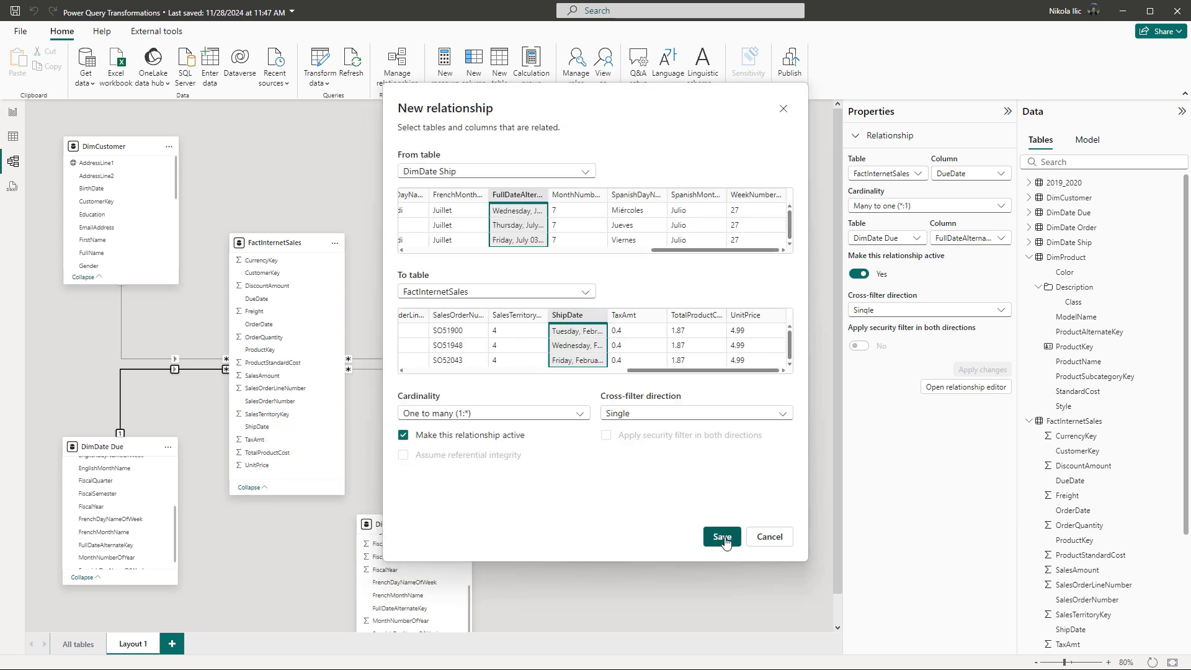
pyautogui.click(720, 538)
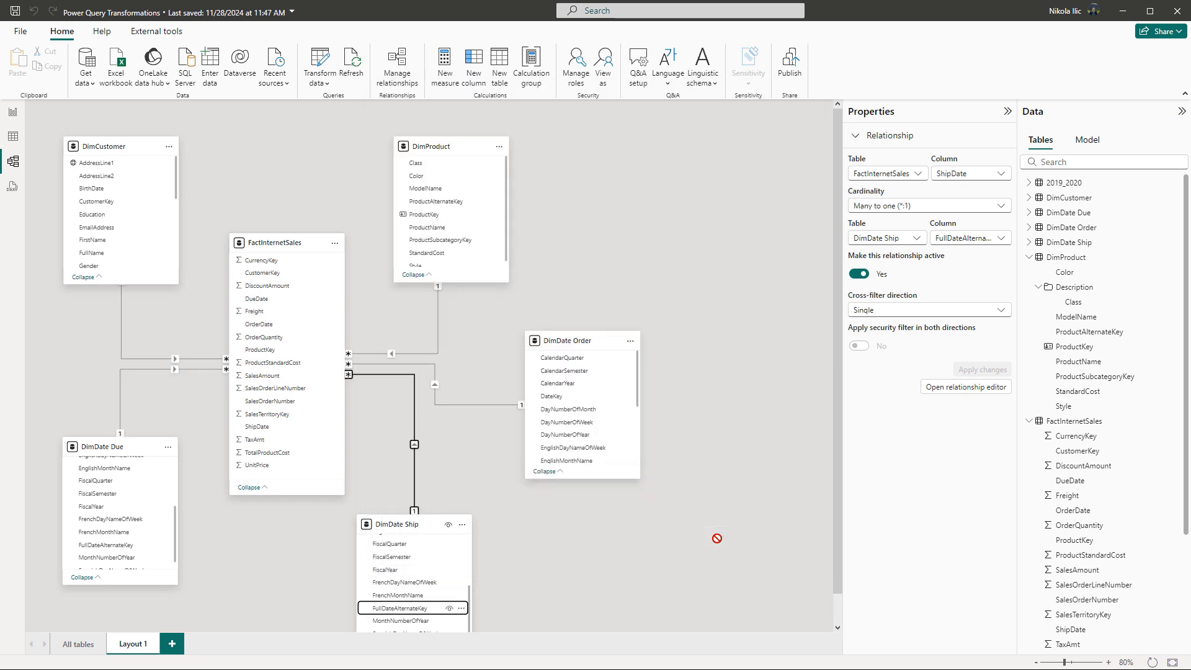
pyautogui.click(570, 513)
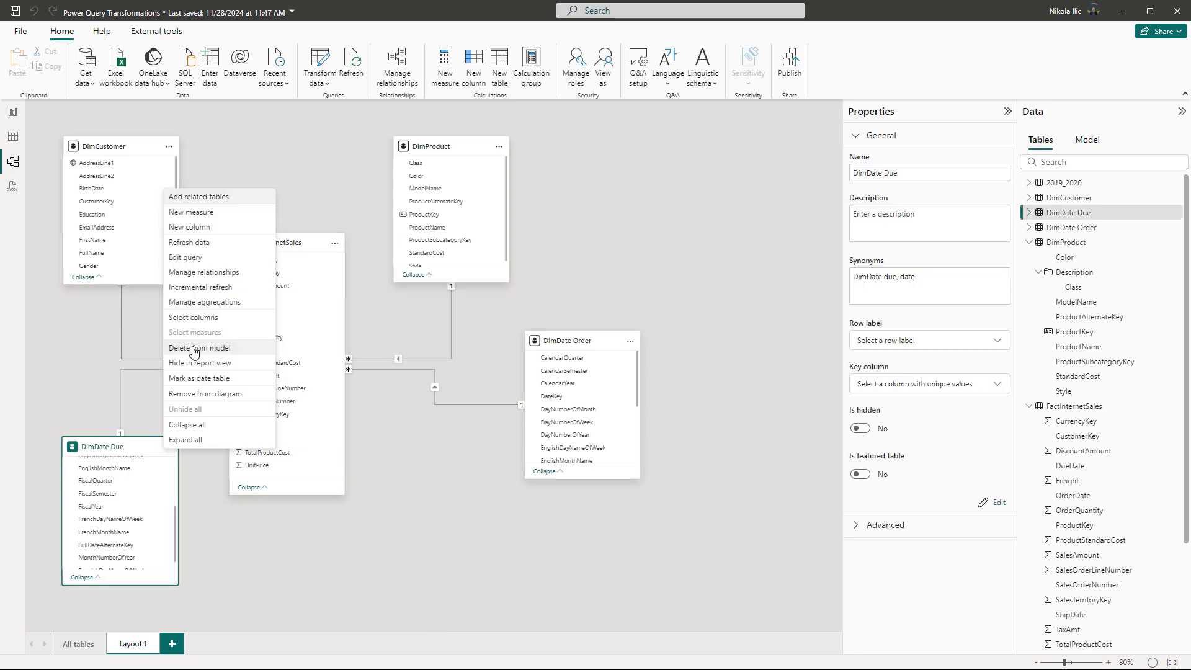
# Delete the DimDate Due table from the model.
pyautogui.click(192, 348)
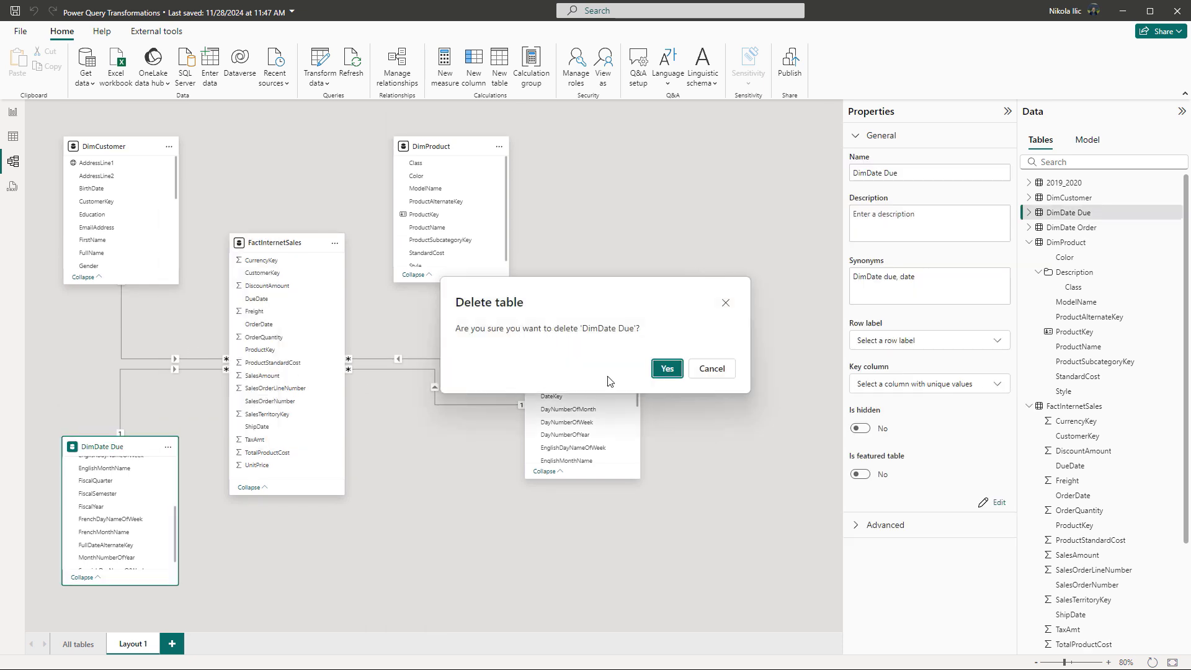
pyautogui.click(664, 368)
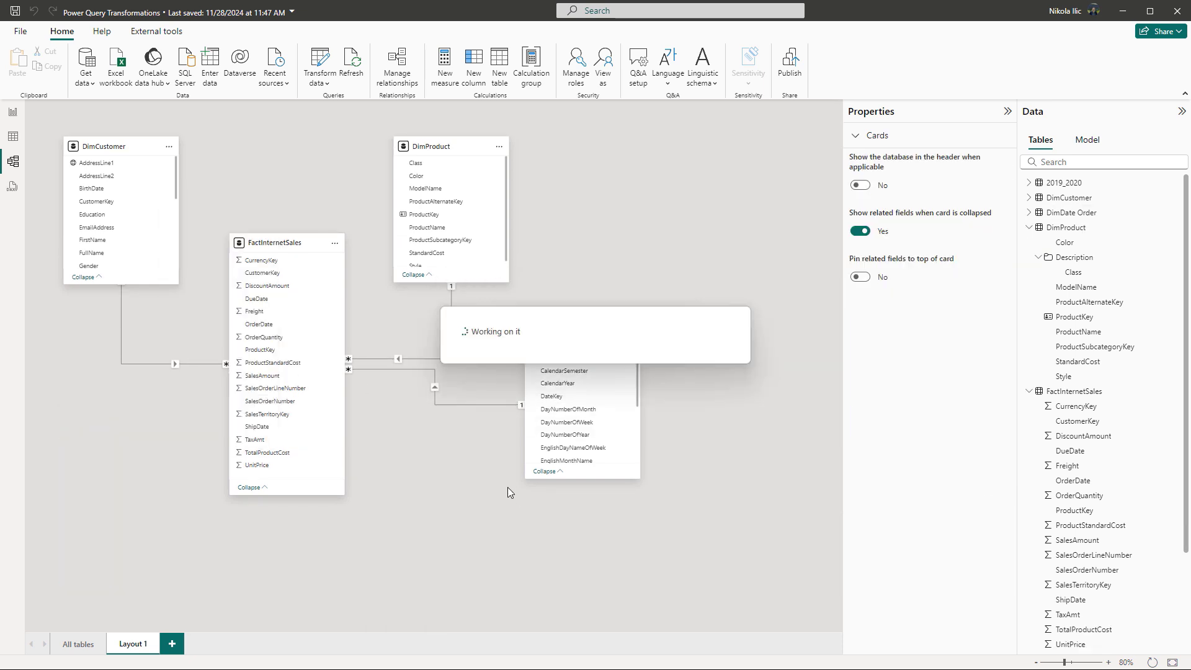
# Create inactive relationships from FullDateAlternateKey in DimDate Order to both DueDate and ShipDate in FactInternetSales.
pyautogui.scroll(-4, 565, 459)
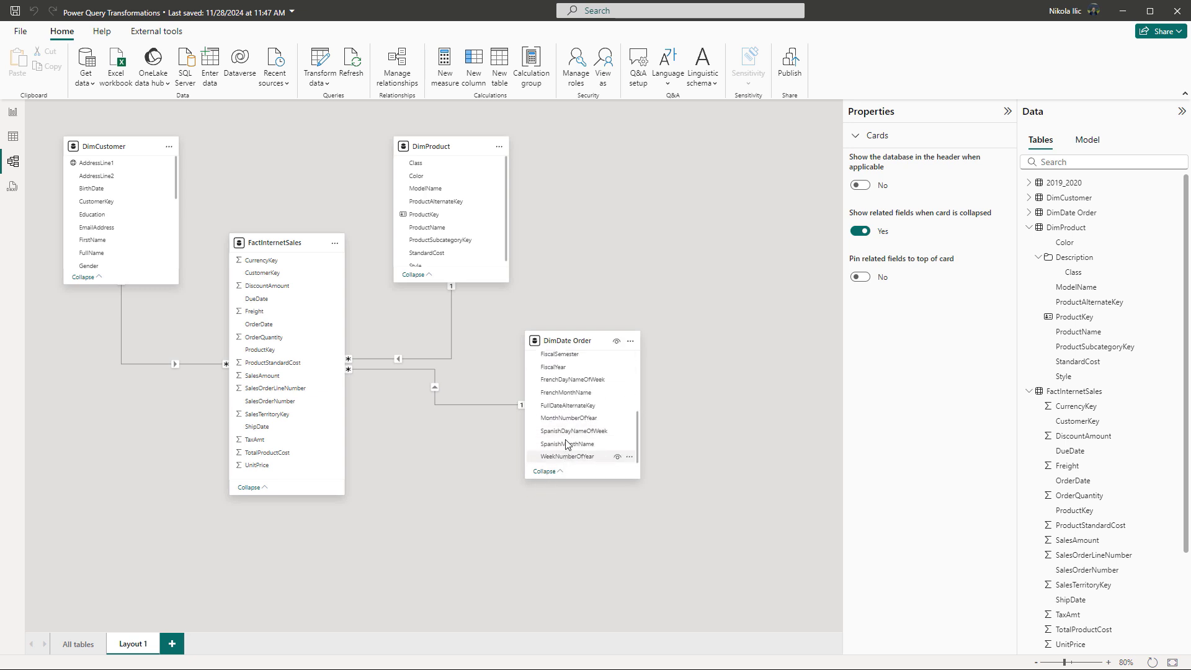
pyautogui.moveTo(564, 410); pyautogui.dragTo(304, 304)
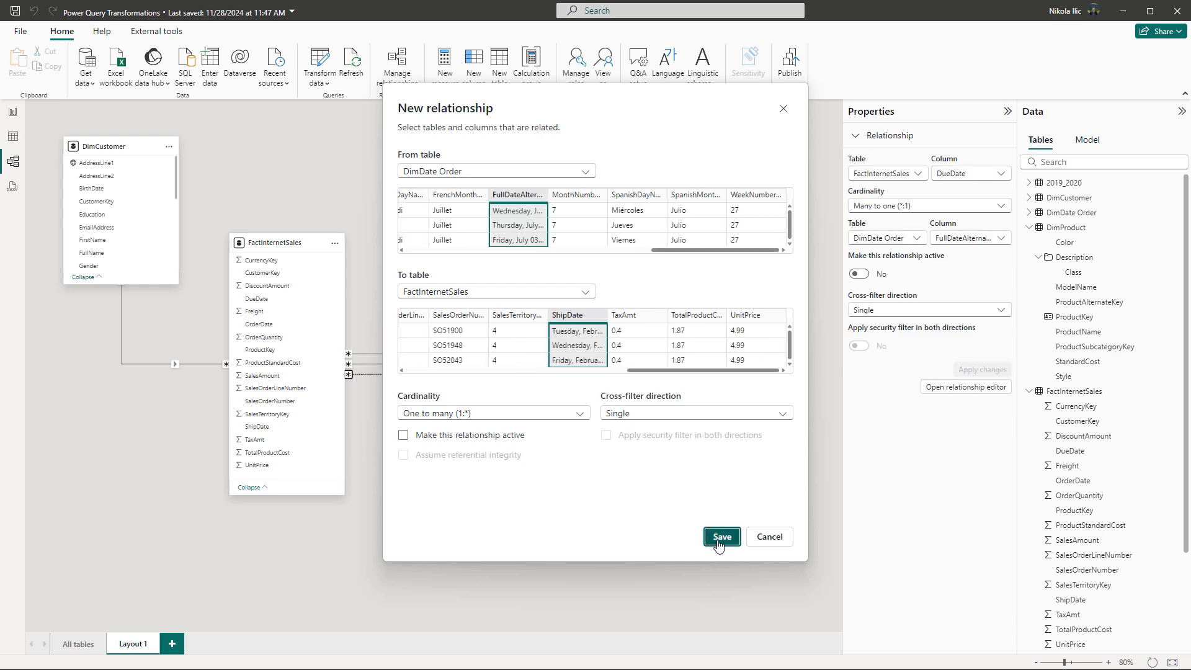
pyautogui.click(719, 536)
pyautogui.click(495, 515)
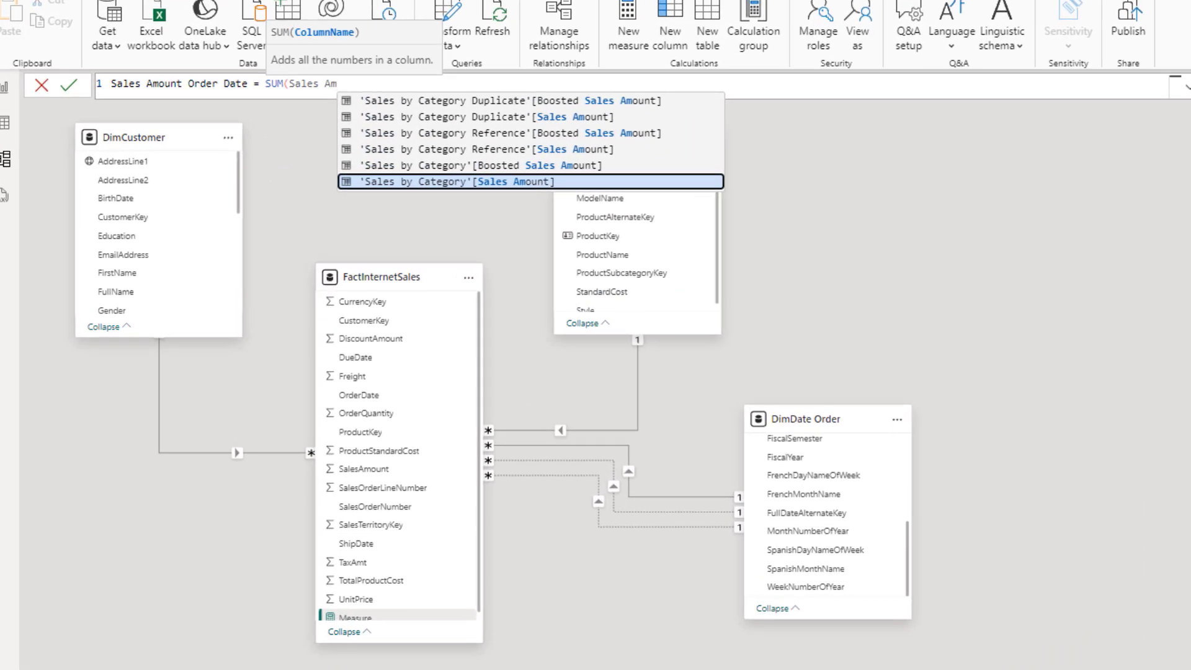
# Define the measure Sales Amount Order Date = SUM(FactInternetSales[SalesAmount]).
pyautogui.press('Down')
pyautogui.press('BackSpace')
pyautogui.press('BackSpace')
pyautogui.press('BackSpace')
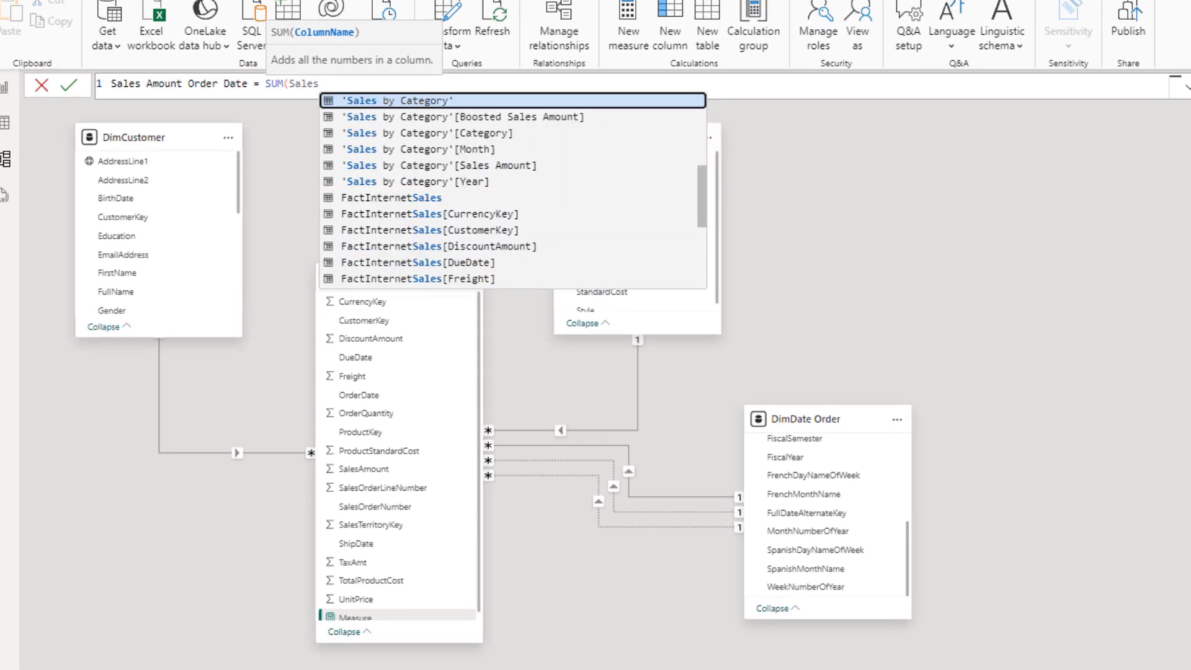
pyautogui.write('Am')
pyautogui.press('Tab')
pyautogui.write(')')
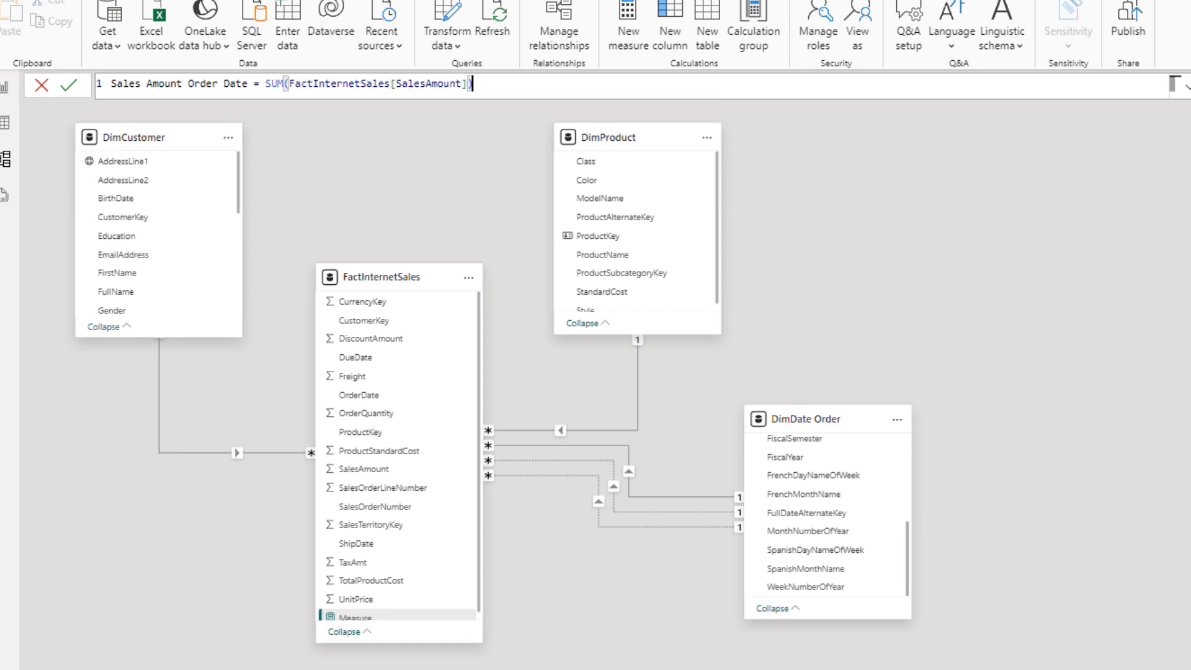
pyautogui.press('Return')
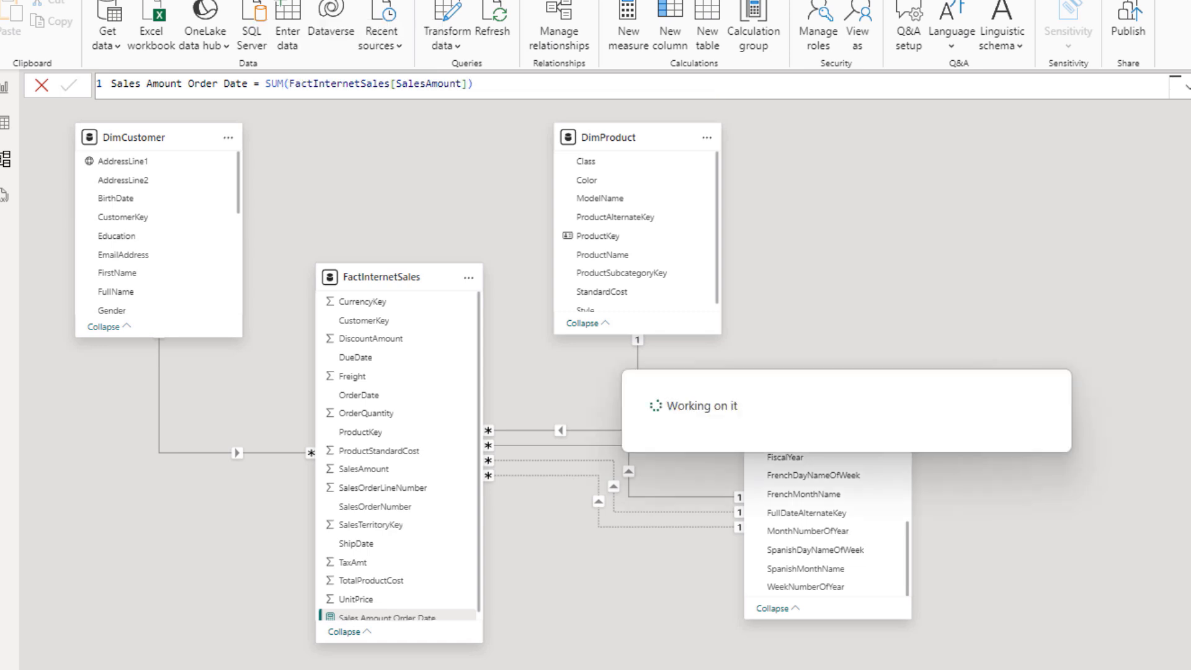
# Rename the DimDate Order table as DimDate and open the Sales Amount Ship Date measure.
pyautogui.click(1094, 214)
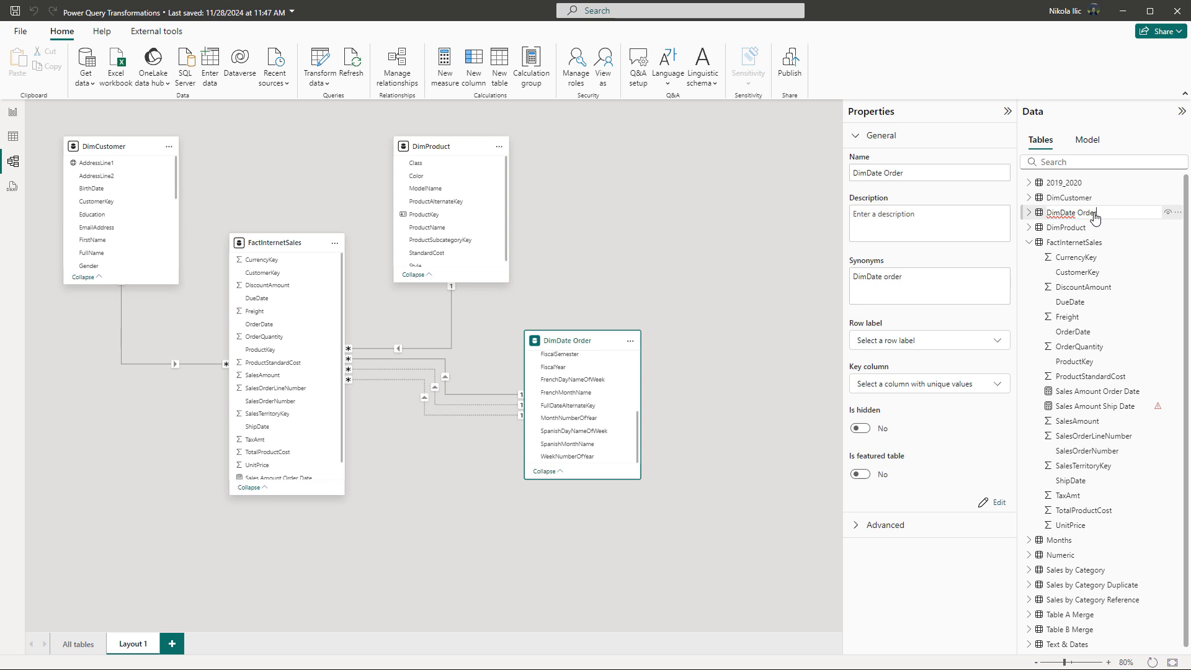
pyautogui.press('BackSpace')
pyautogui.press('BackSpace')
pyautogui.press('BackSpace')
pyautogui.press('BackSpace')
pyautogui.press('BackSpace')
pyautogui.press('BackSpace')
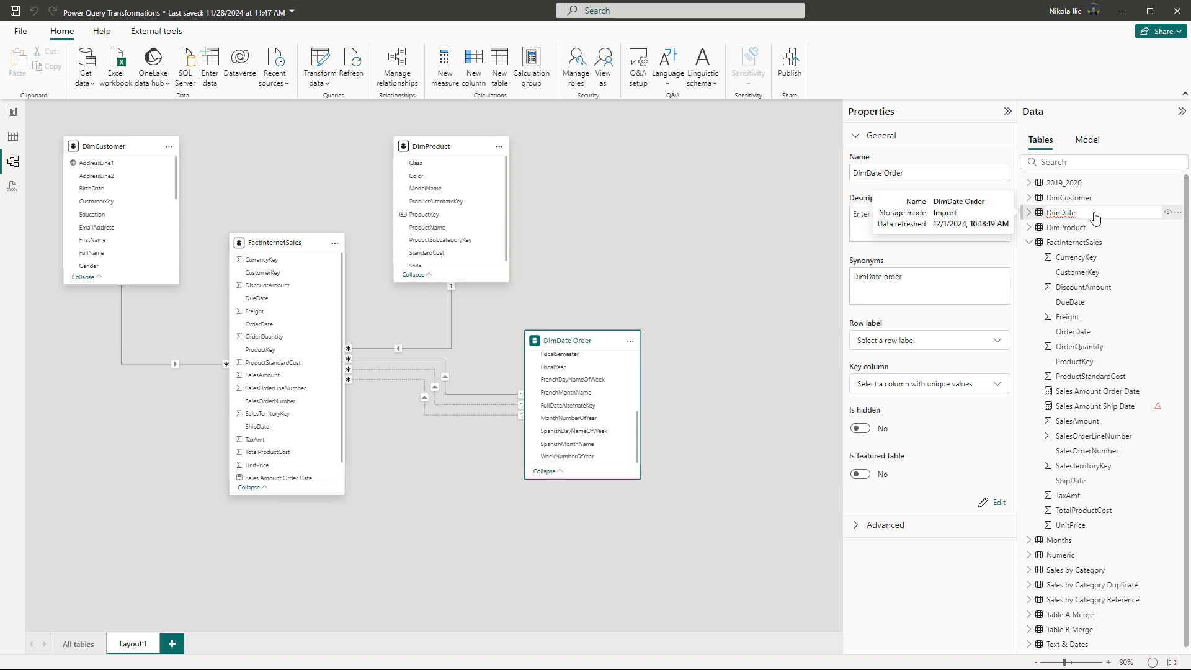
pyautogui.press('Return')
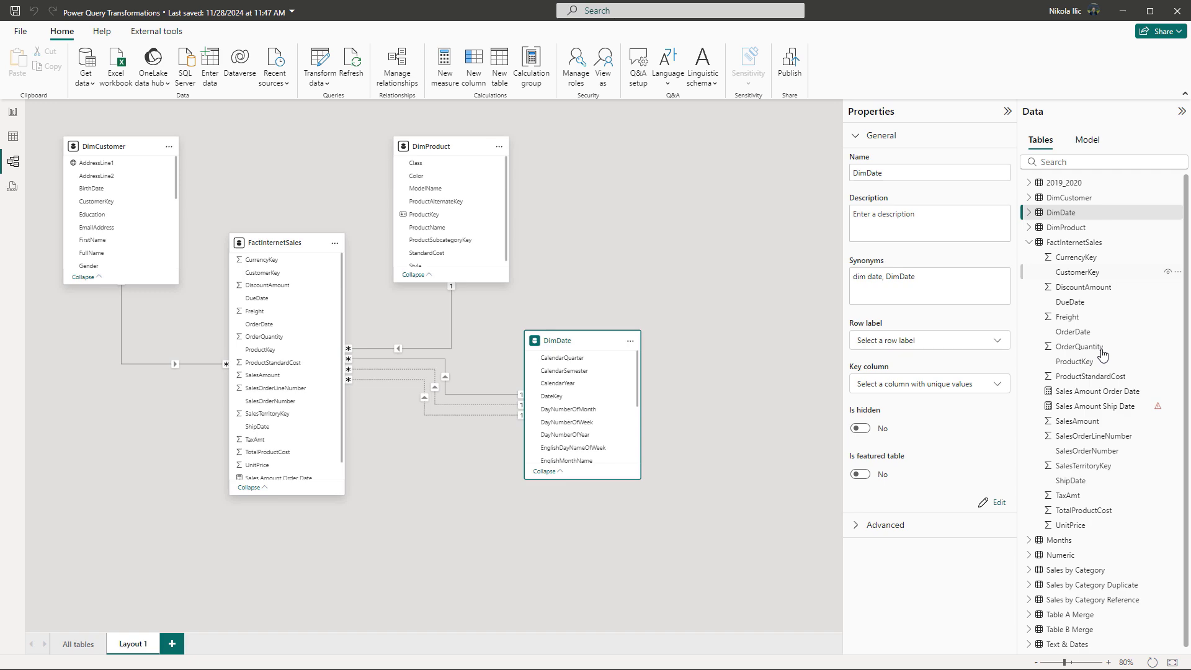
pyautogui.click(1094, 406)
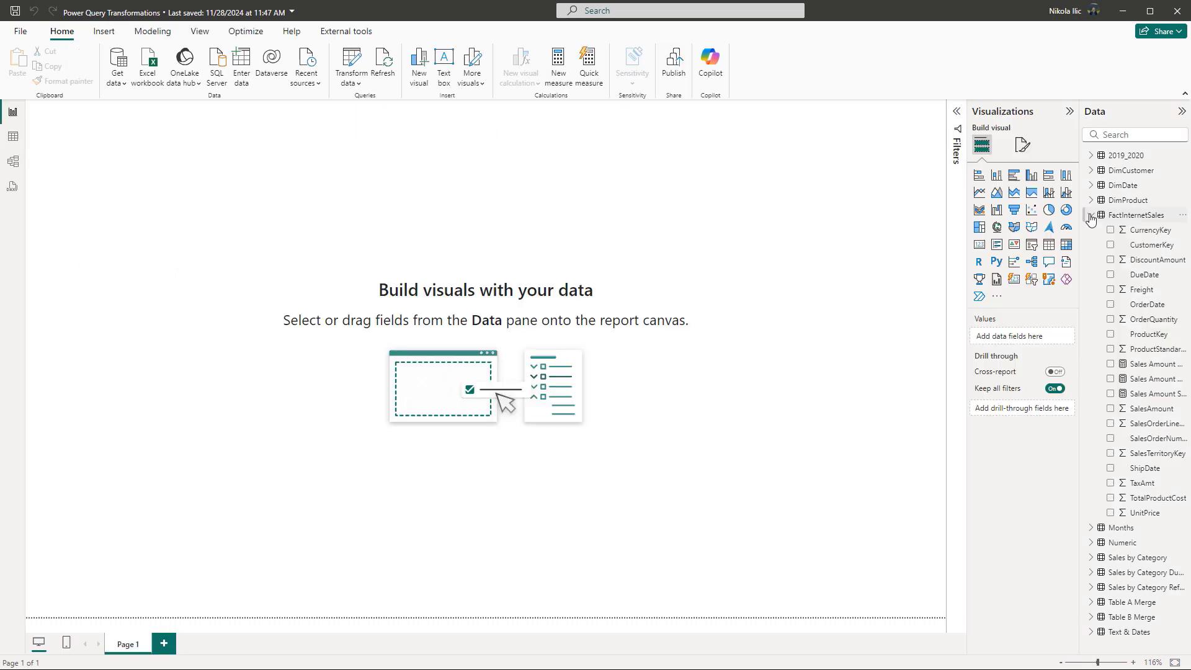
# Build a table visual on the report page with FullDateAlternateKey and the Sales Amount Order Date, Due Date and Ship Date measures.
pyautogui.click(1090, 215)
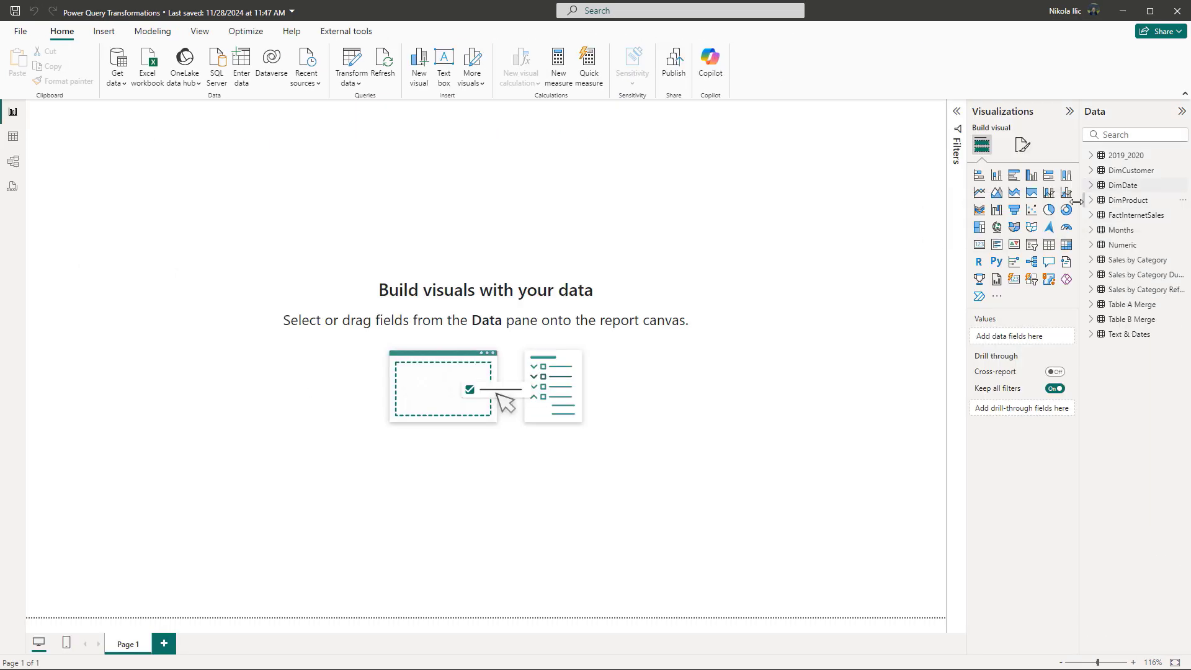
pyautogui.click(1048, 247)
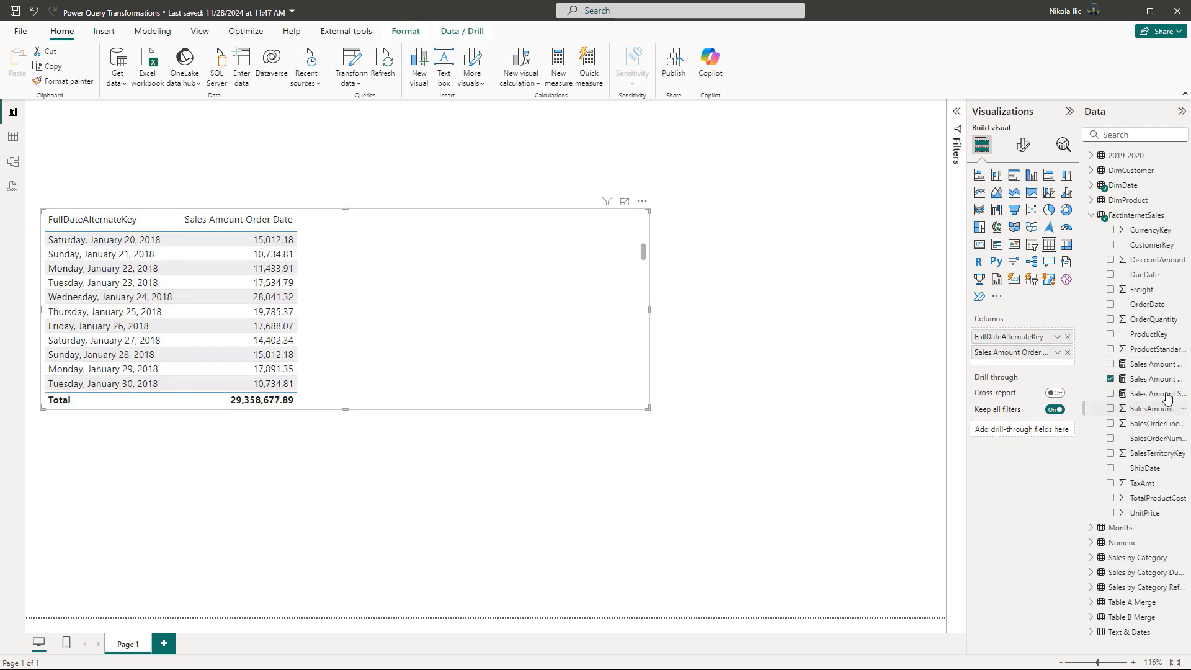
pyautogui.click(1111, 365)
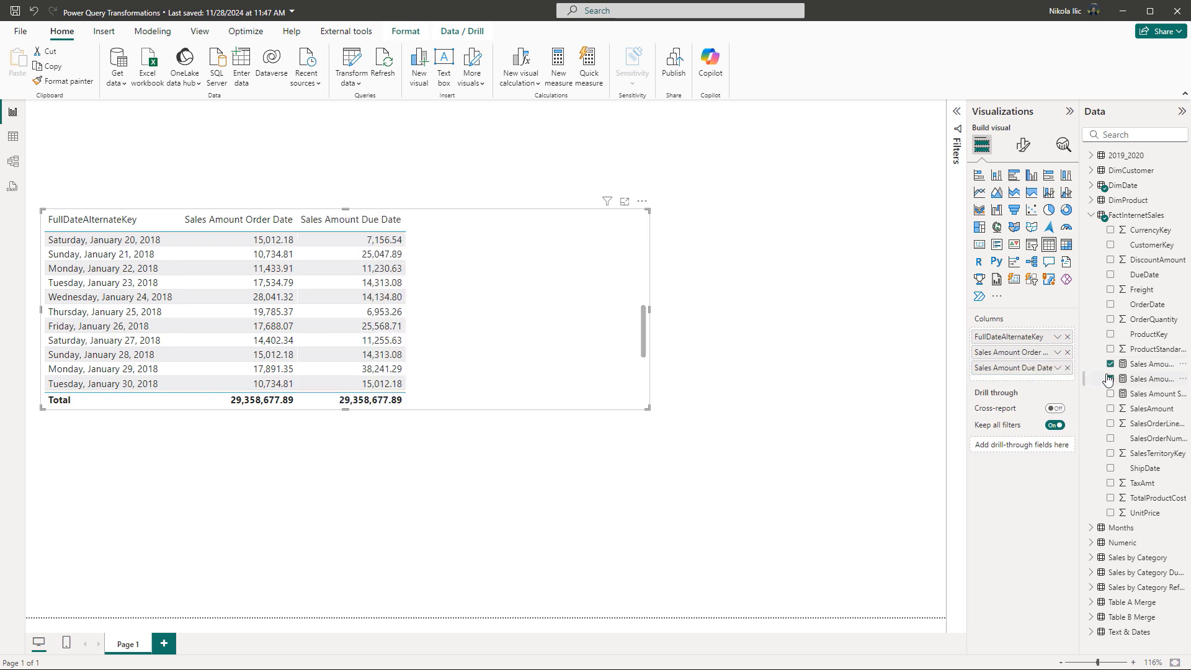
pyautogui.moveTo(1161, 397); pyautogui.dragTo(1059, 374)
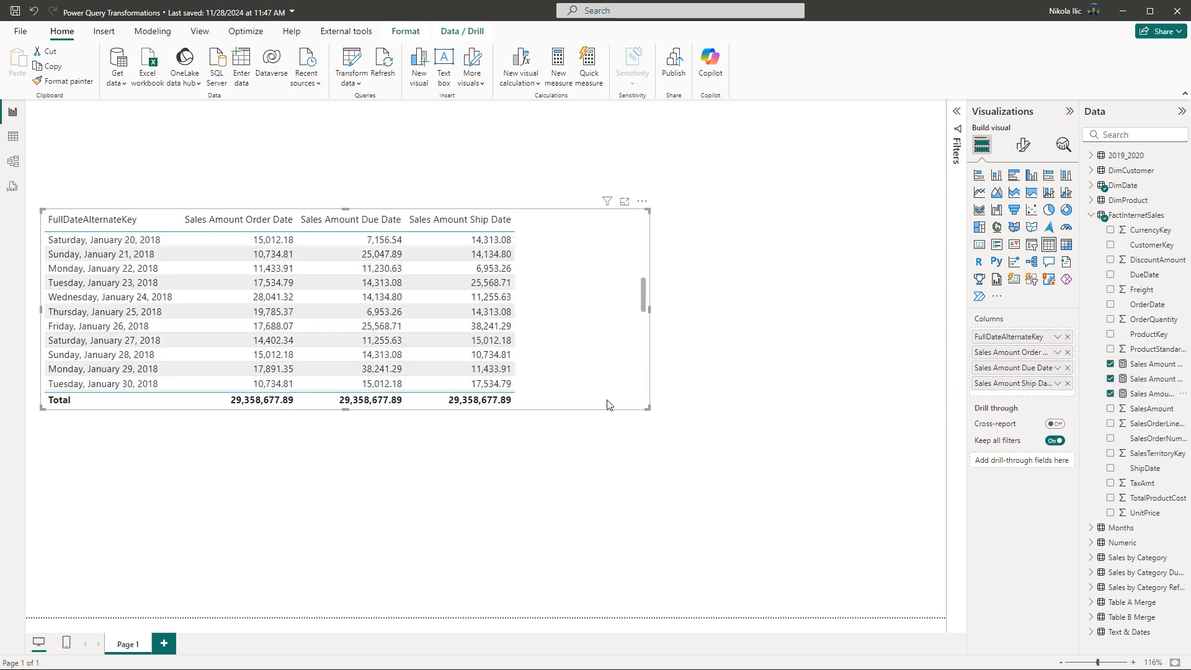